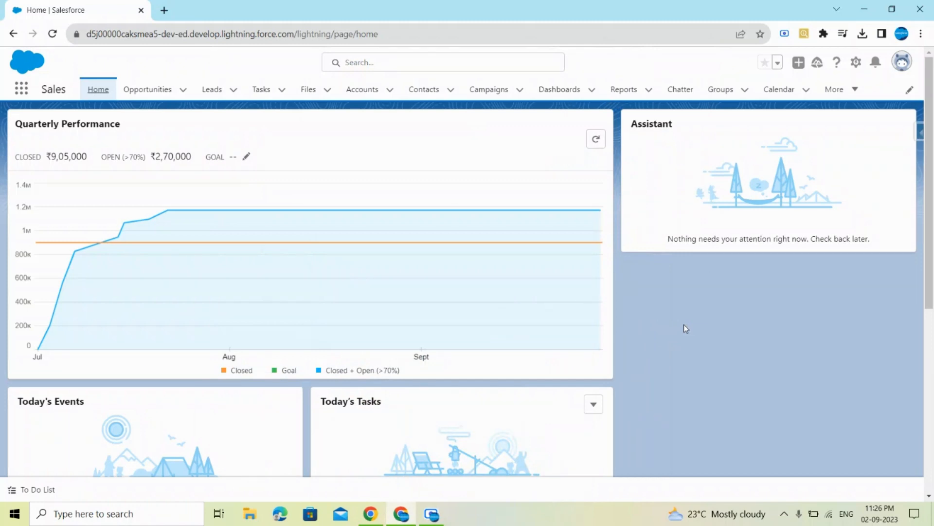
Open Setup for the current app and go to the Object Manager
{"action": "left_click", "coordinate": [856, 64]}
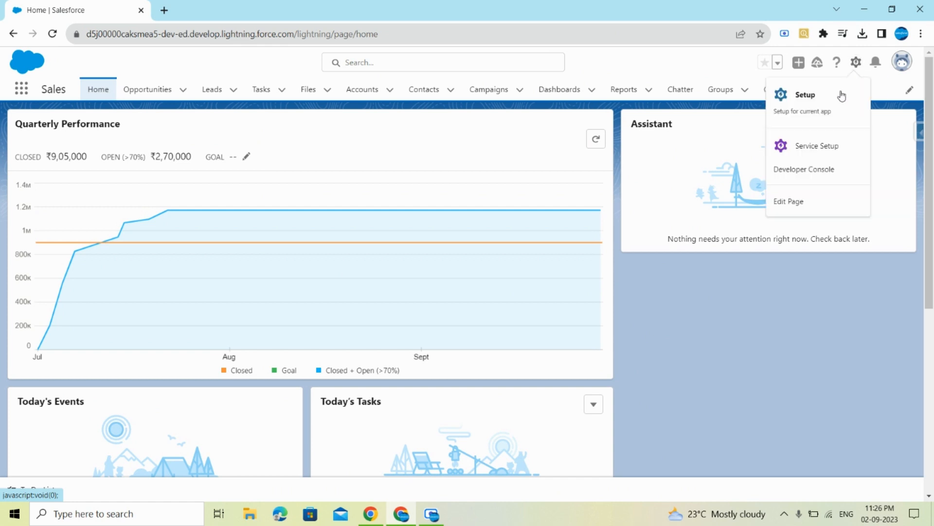
{"action": "left_click", "coordinate": [817, 103]}
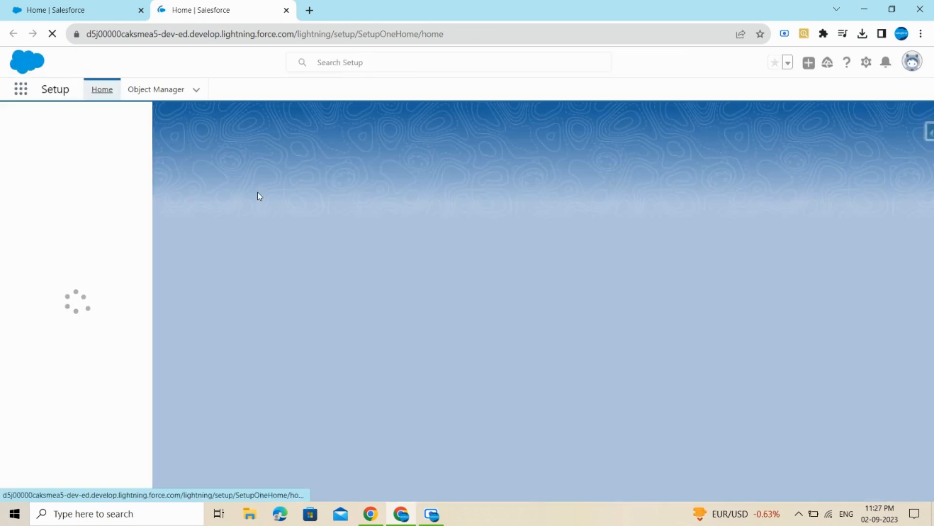
{"action": "left_click", "coordinate": [146, 92]}
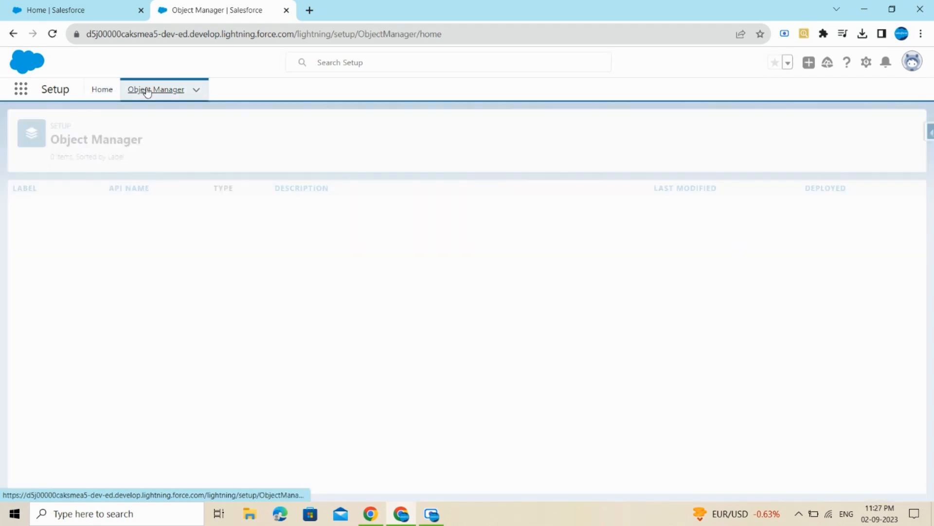
Search the Object Manager for "opportunit" and open the Opportunity object
{"action": "left_click", "coordinate": [719, 125]}
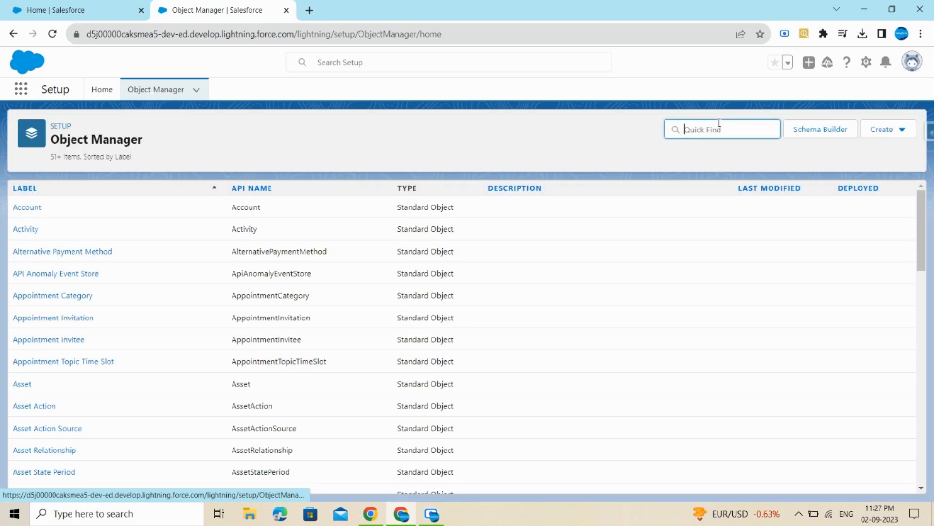
{"action": "type", "text": "opoo"}
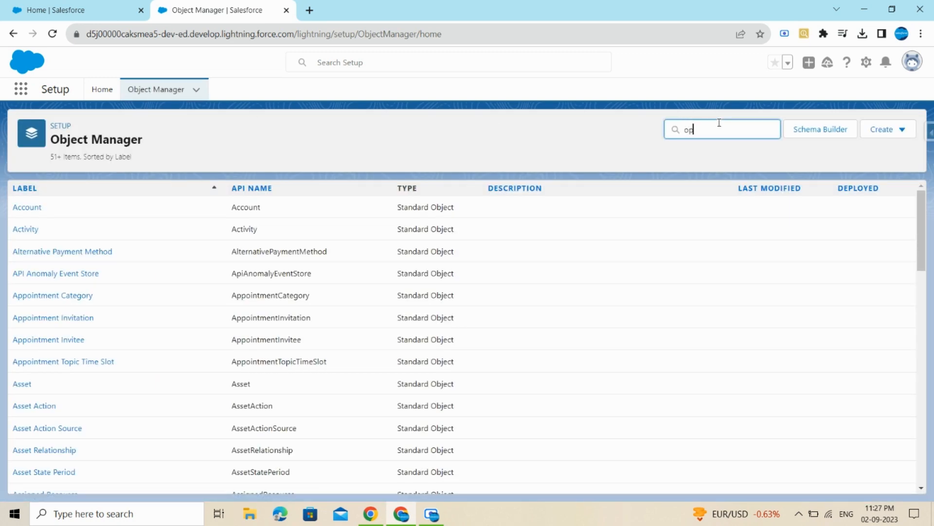
{"action": "key", "text": "BackSpace"}
{"action": "key", "text": "BackSpace"}
{"action": "key", "text": "BackSpace"}
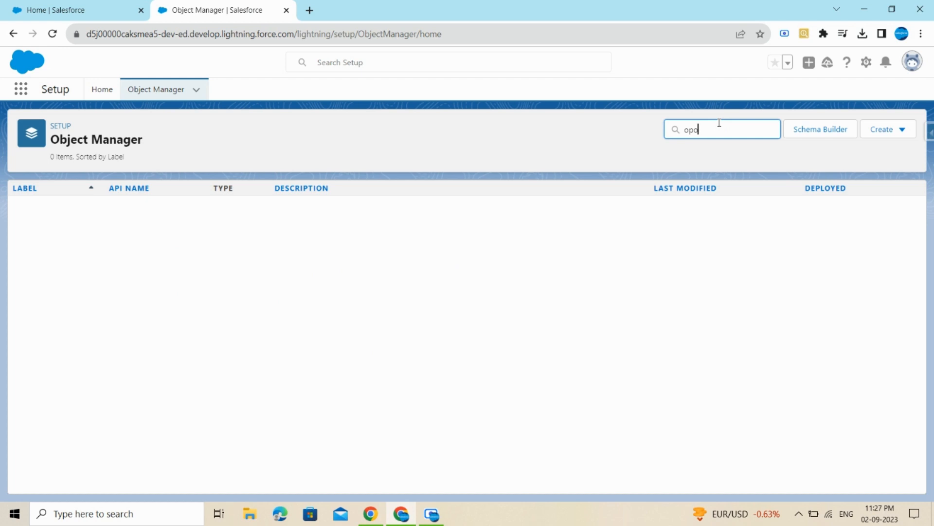
{"action": "type", "text": "ppor"}
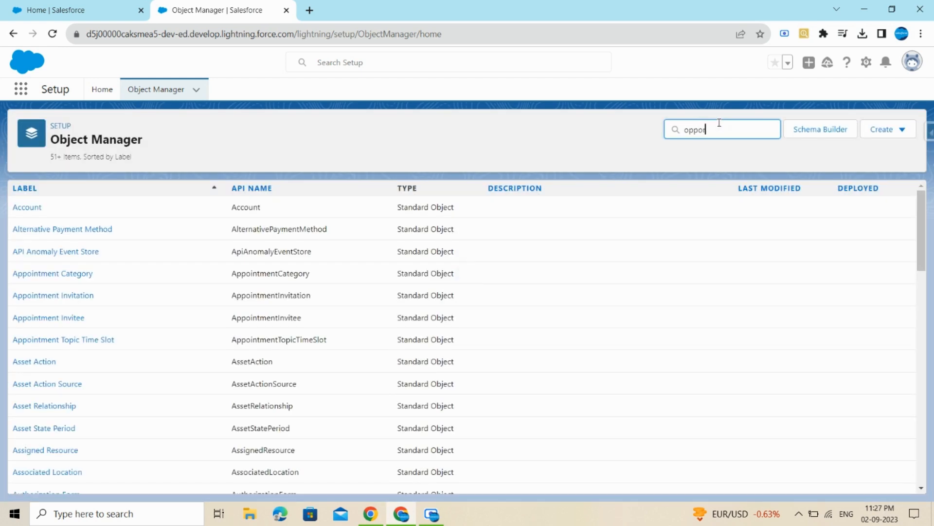
{"action": "type", "text": "tunit"}
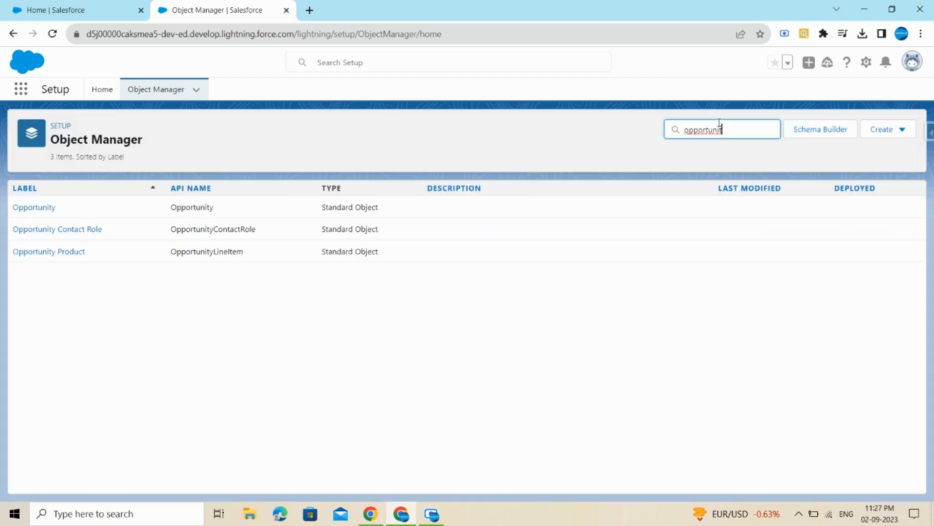
{"action": "left_click", "coordinate": [46, 206]}
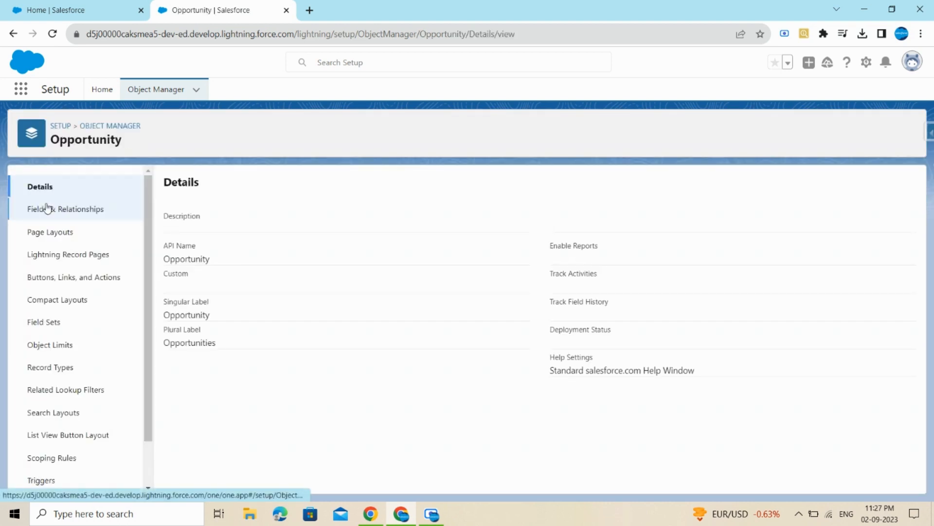
Open the Opportunity object's validation rules and start a new rule
{"action": "scroll", "coordinate": [87, 318], "scroll_direction": "down", "scroll_amount": 1}
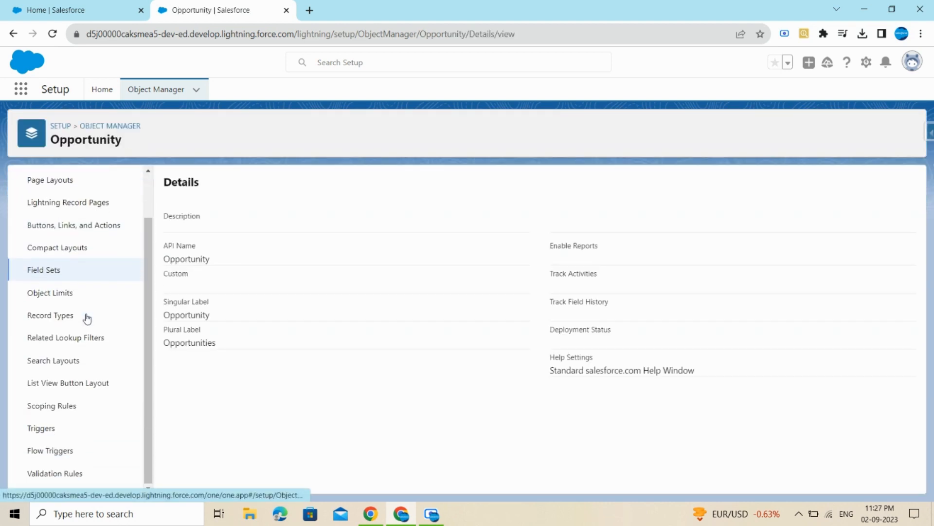
{"action": "scroll", "coordinate": [87, 318], "scroll_direction": "up", "scroll_amount": 1}
{"action": "scroll", "coordinate": [84, 318], "scroll_direction": "down", "scroll_amount": 1}
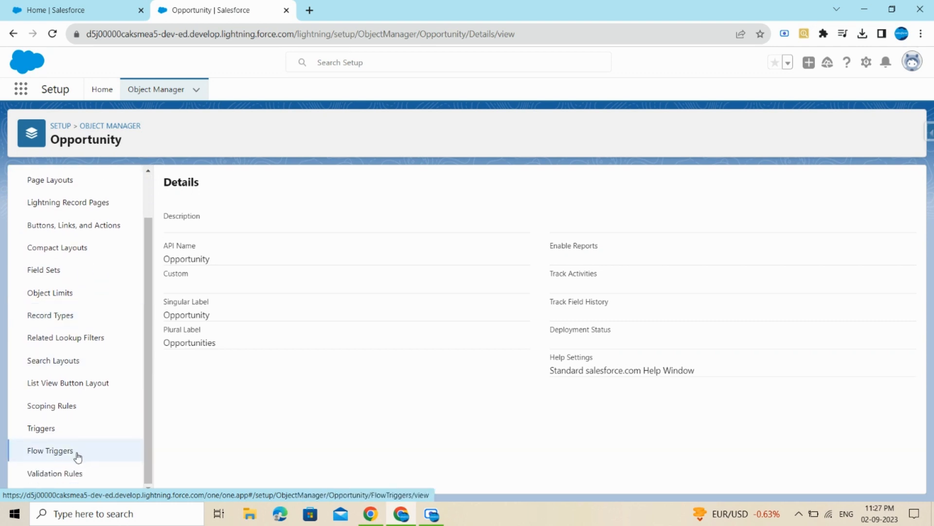
{"action": "left_click", "coordinate": [57, 476]}
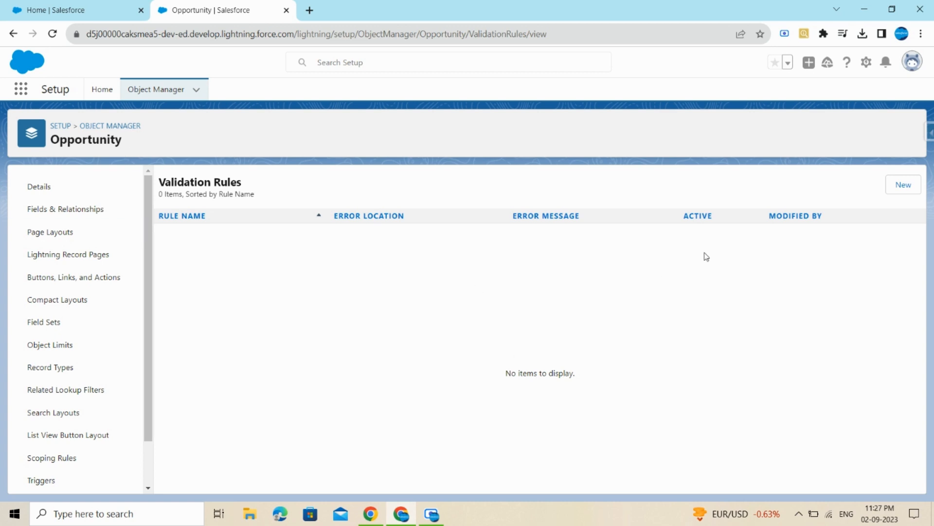
{"action": "left_click", "coordinate": [900, 189]}
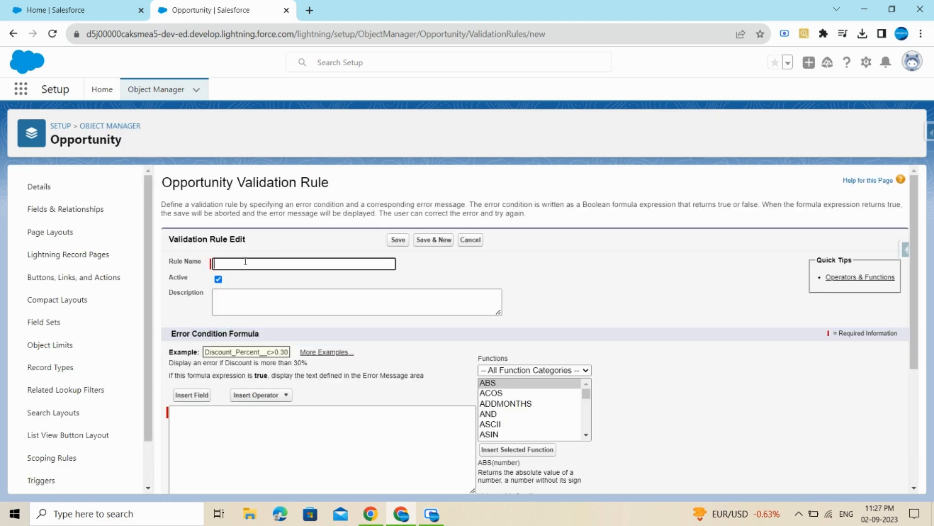
Name the rule "Amount should not less than 35000" and describe it as "Amount value should not be less than 35000."
{"action": "type", "text": "Amount should not less than 35000"}
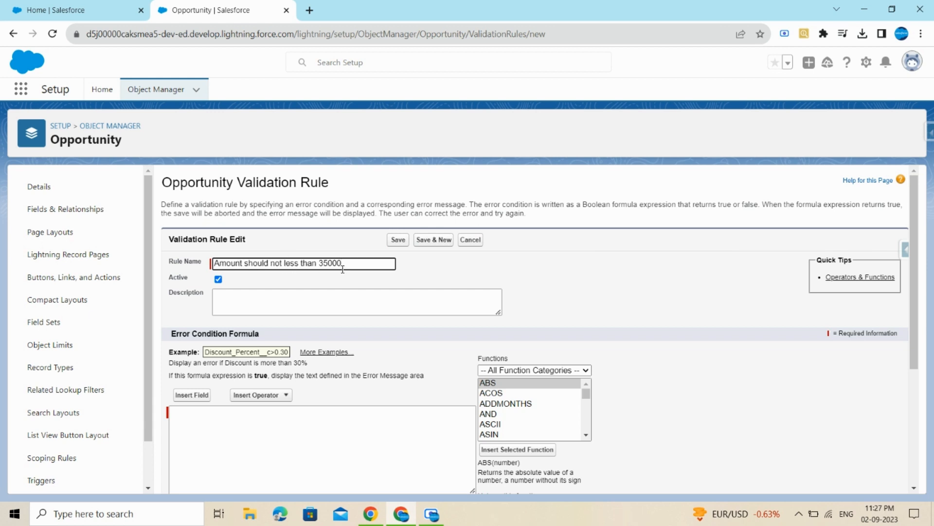
{"action": "left_click", "coordinate": [295, 293]}
{"action": "left_click", "coordinate": [283, 296]}
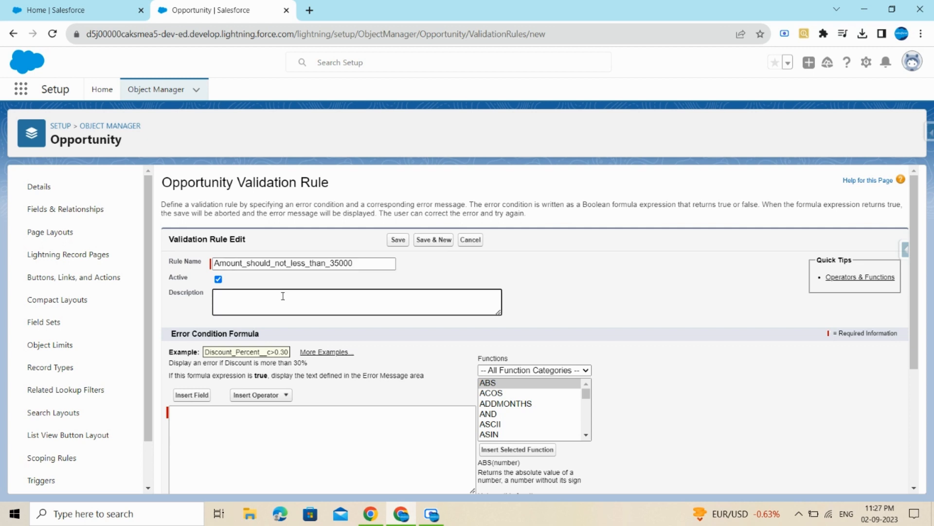
{"action": "type", "text": "Amount should not less than 35000"}
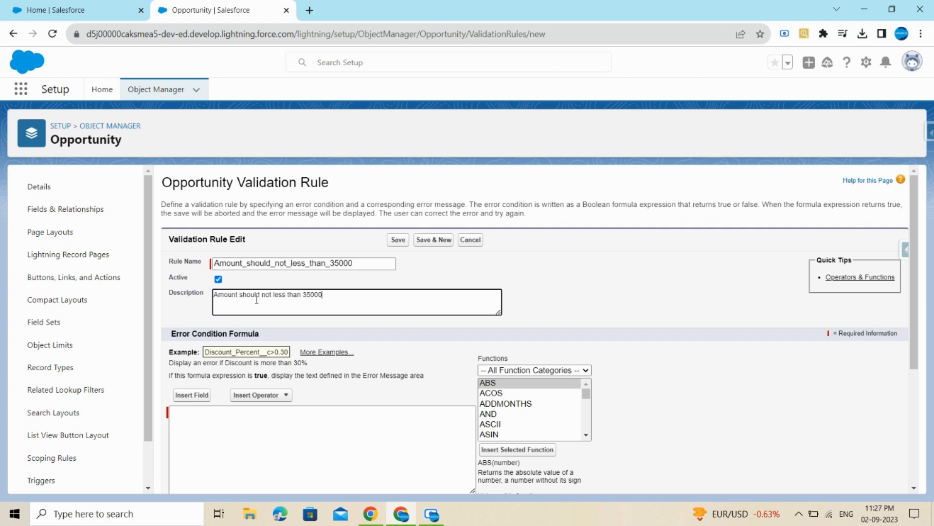
{"action": "type", "text": "v"}
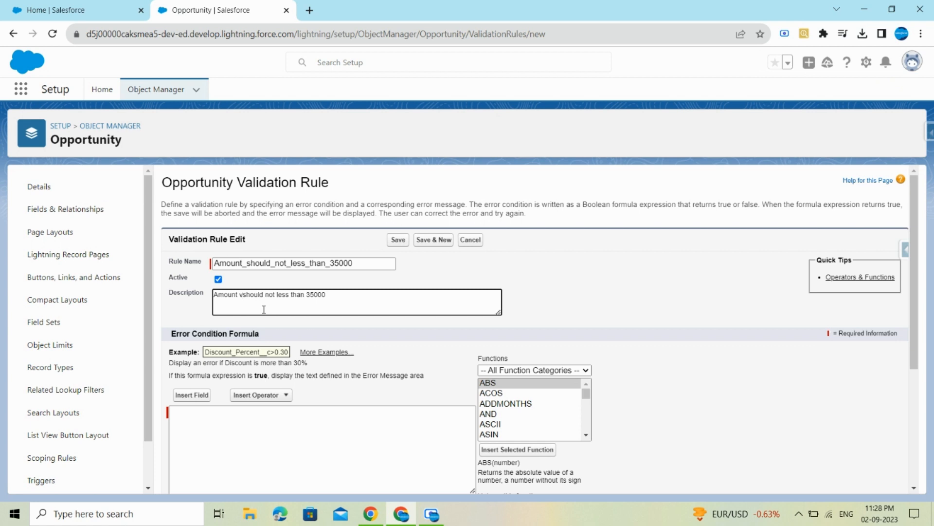
{"action": "type", "text": "alue"}
{"action": "left_click", "coordinate": [293, 295]}
{"action": "type", "text": "be"}
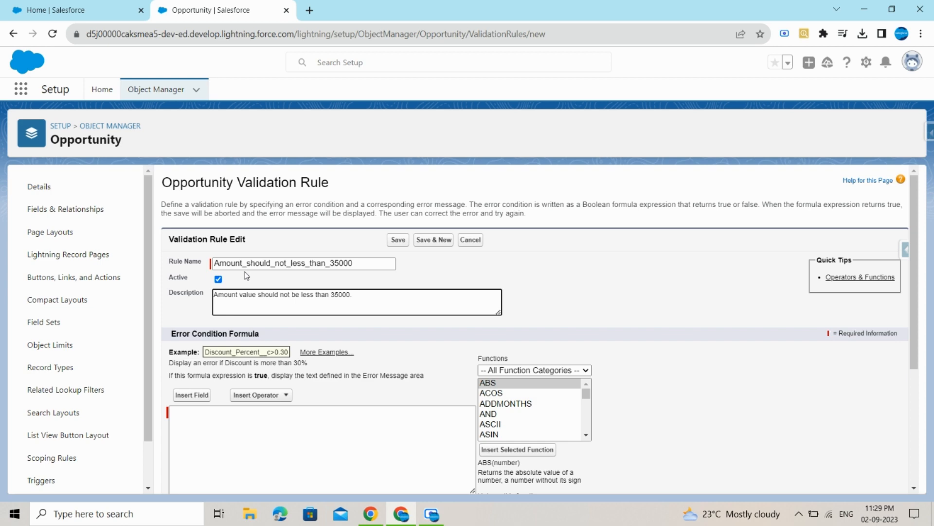
Build the error condition formula "Amount < 35000" by inserting the Opportunity Amount field and adding the comparison
{"action": "scroll", "coordinate": [246, 276], "scroll_direction": "down", "scroll_amount": 4}
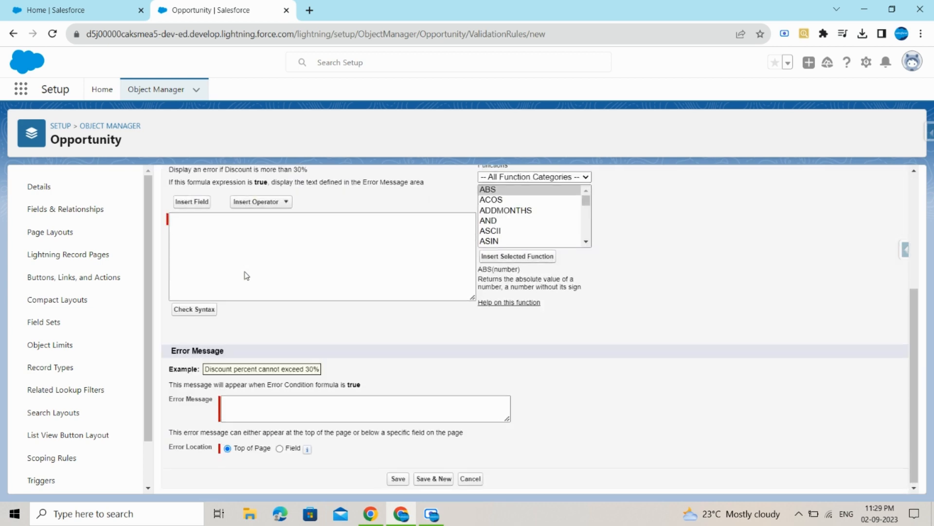
{"action": "scroll", "coordinate": [246, 276], "scroll_direction": "up", "scroll_amount": 1}
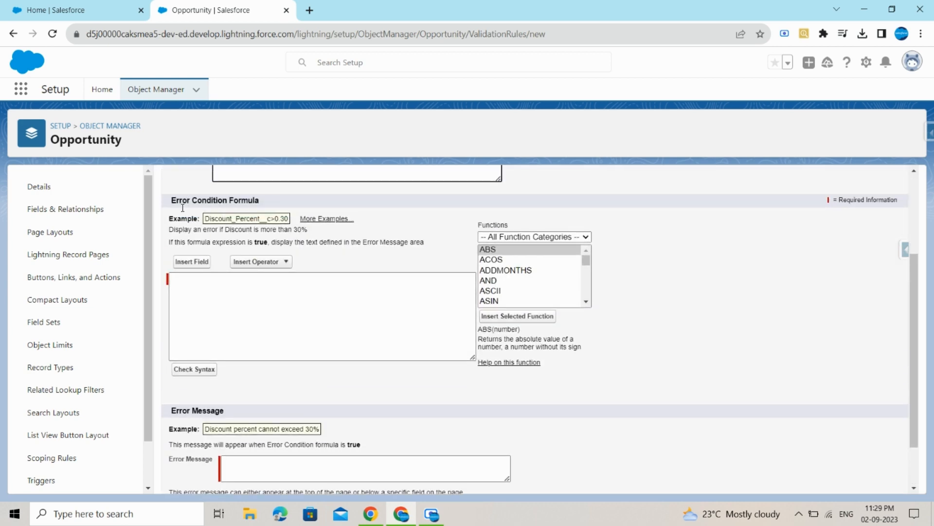
{"action": "left_click", "coordinate": [238, 301]}
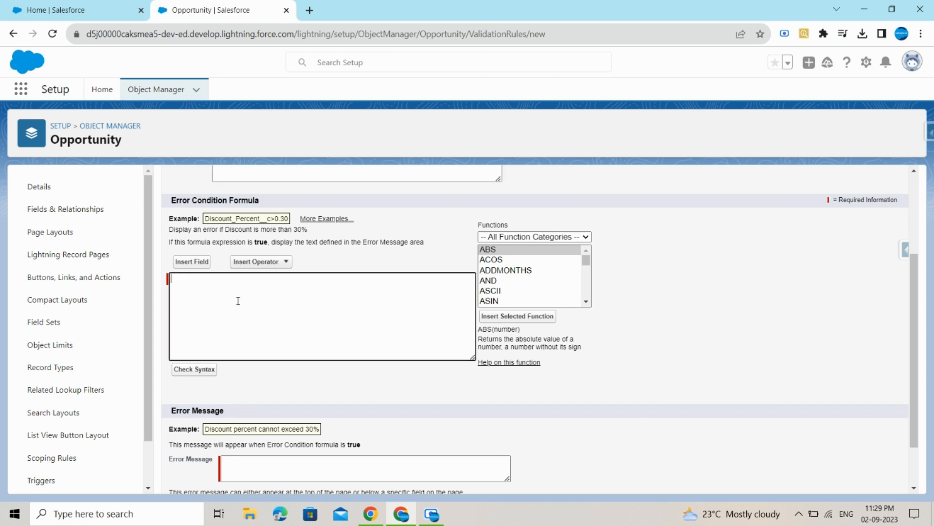
{"action": "left_click", "coordinate": [188, 260]}
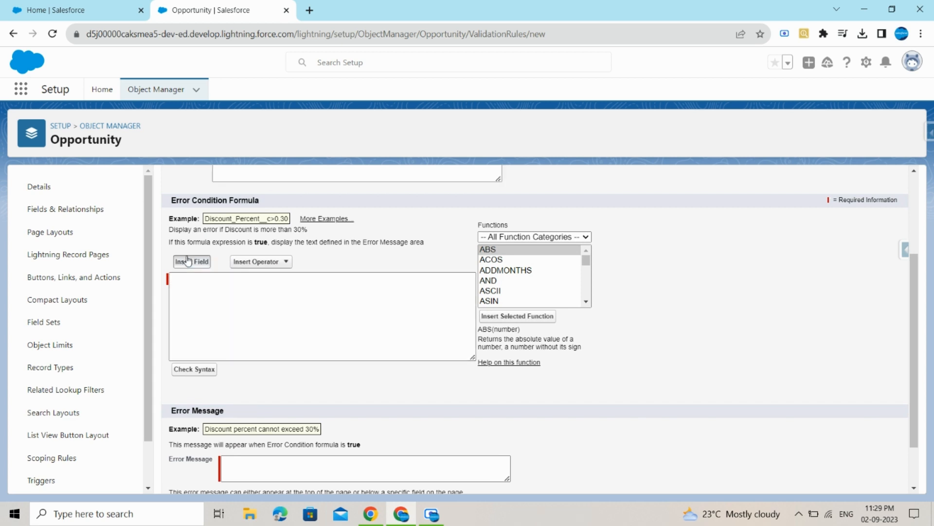
{"action": "left_click", "coordinate": [410, 305]}
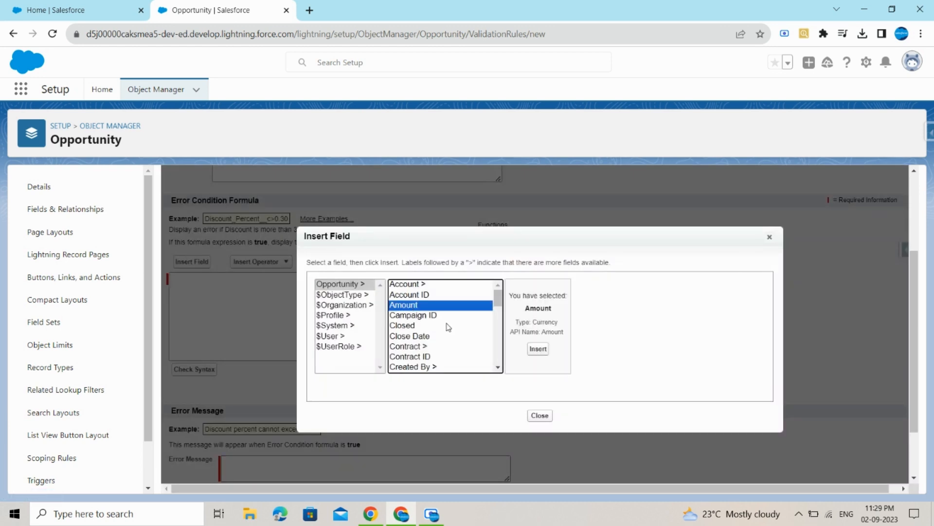
{"action": "left_click", "coordinate": [546, 354]}
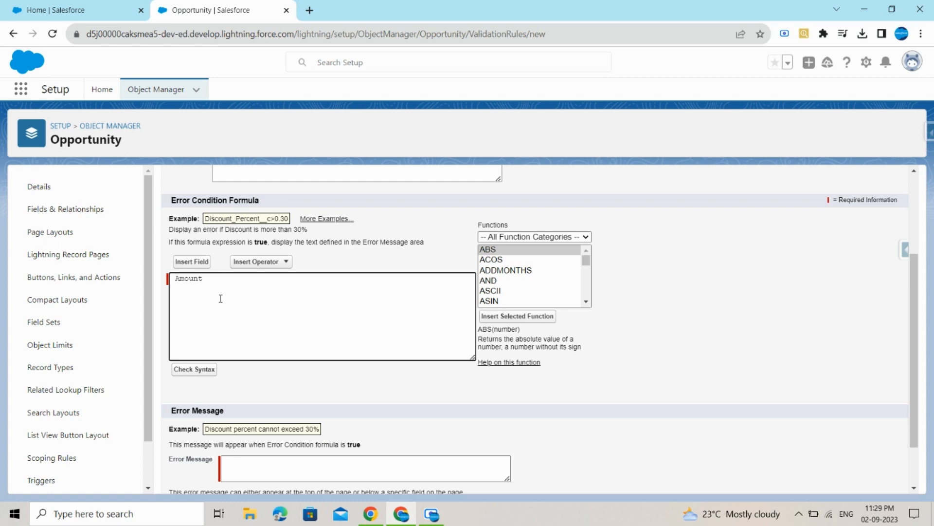
{"action": "type", "text": "< 35000"}
Set the error message to "Amount should not less than 35000", review the rule, and save it
{"action": "left_click", "coordinate": [290, 467]}
{"action": "type", "text": "Amount should not less than 35000"}
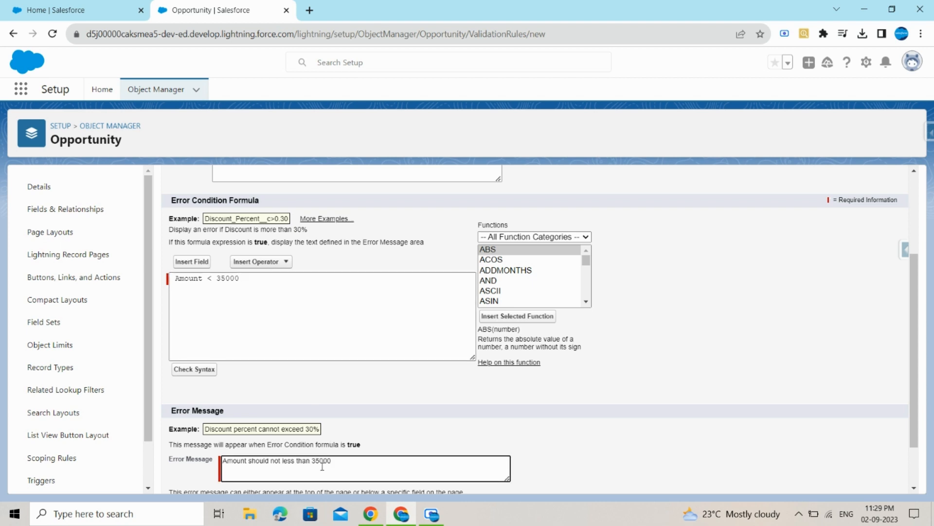
{"action": "scroll", "coordinate": [179, 468], "scroll_direction": "down", "scroll_amount": 1}
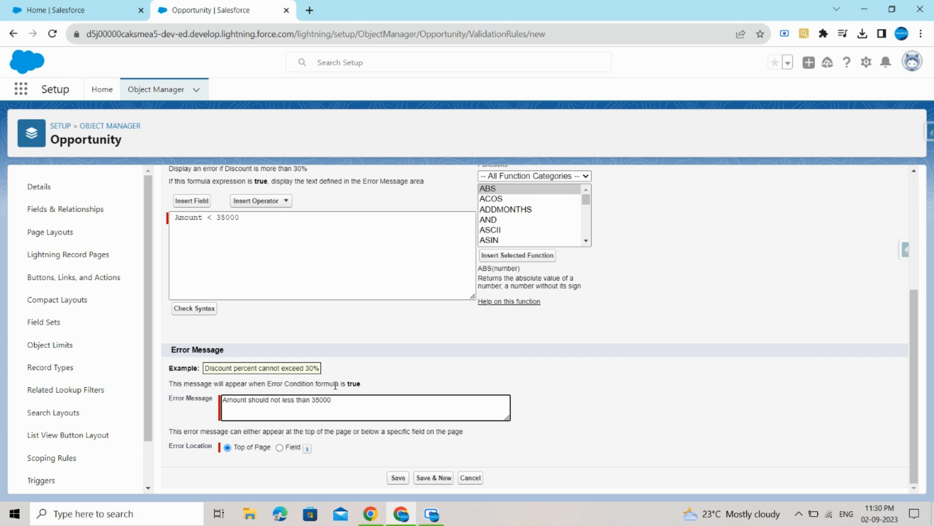
{"action": "scroll", "coordinate": [366, 387], "scroll_direction": "up", "scroll_amount": 1}
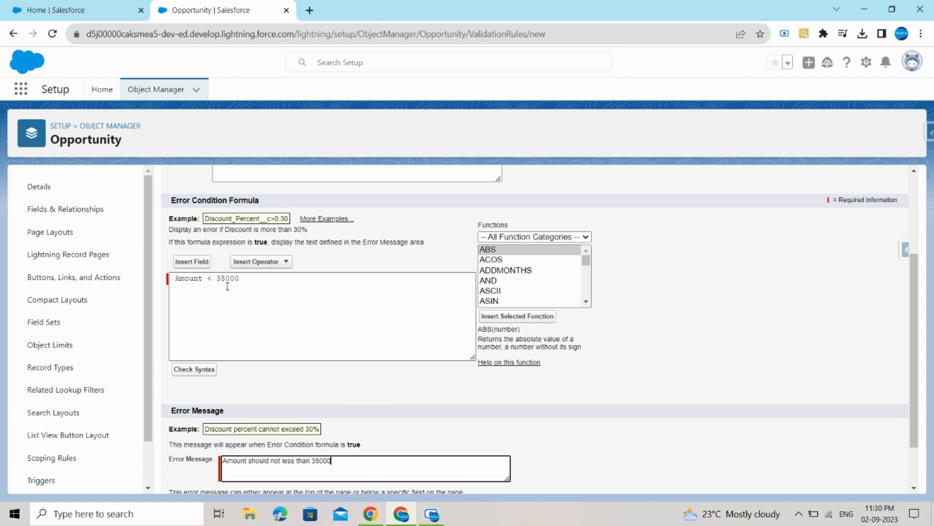
{"action": "left_click_drag", "start_coordinate": [238, 279], "coordinate": [168, 278]}
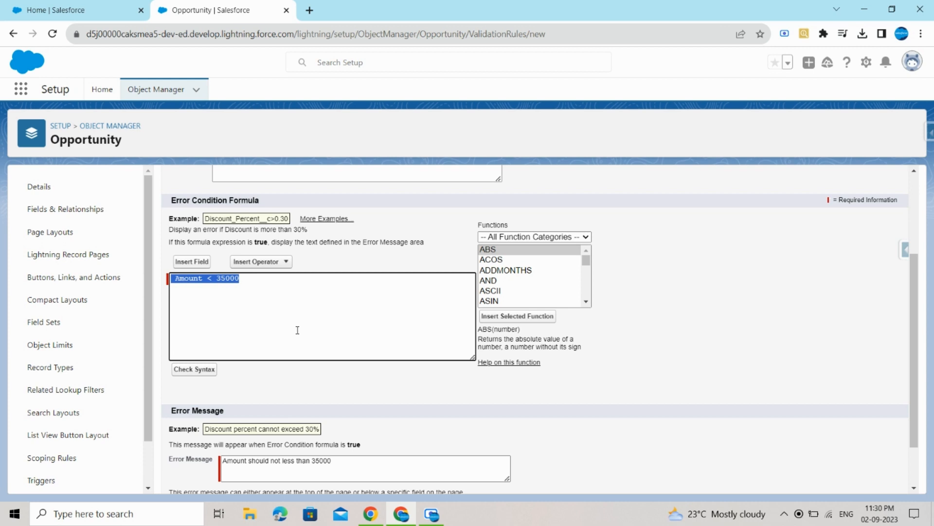
{"action": "scroll", "coordinate": [297, 329], "scroll_direction": "down", "scroll_amount": 1}
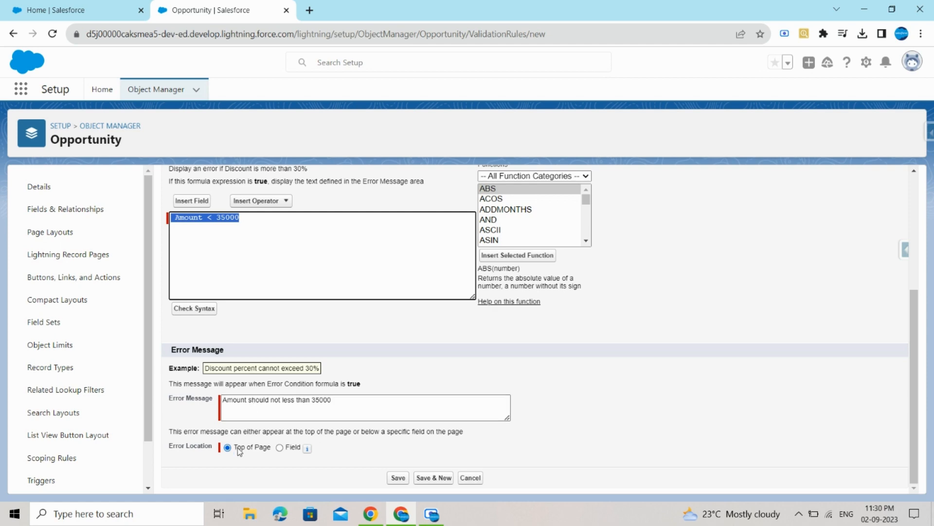
{"action": "scroll", "coordinate": [323, 360], "scroll_direction": "up", "scroll_amount": 3}
{"action": "scroll", "coordinate": [325, 360], "scroll_direction": "down", "scroll_amount": 2}
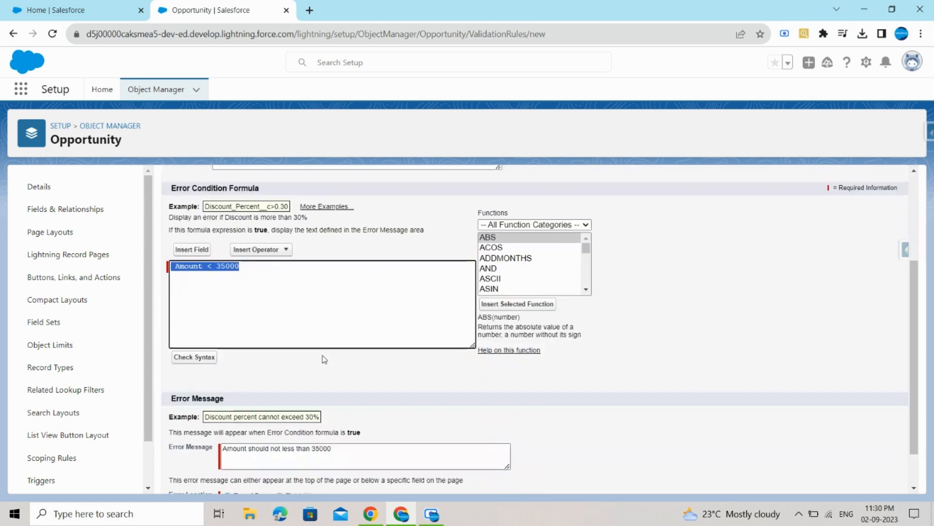
{"action": "scroll", "coordinate": [324, 360], "scroll_direction": "down", "scroll_amount": 1}
{"action": "left_click", "coordinate": [397, 476]}
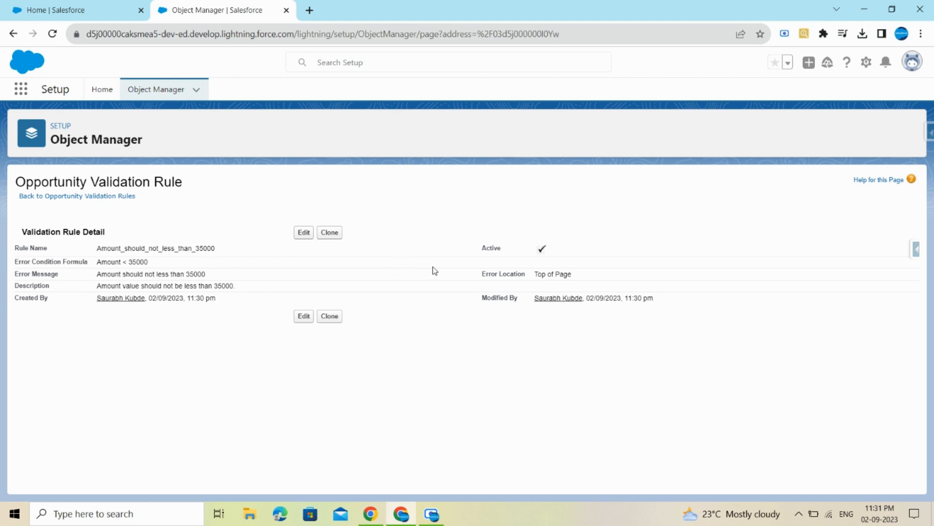
Return to the Sales app and open the details of the Edge Emergency Generator opportunity
{"action": "left_click", "coordinate": [37, 15]}
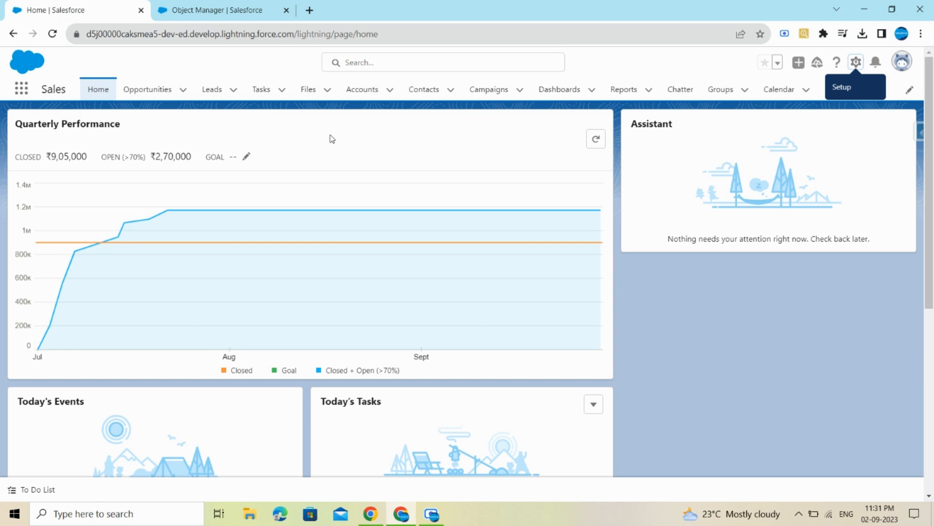
{"action": "left_click", "coordinate": [139, 90]}
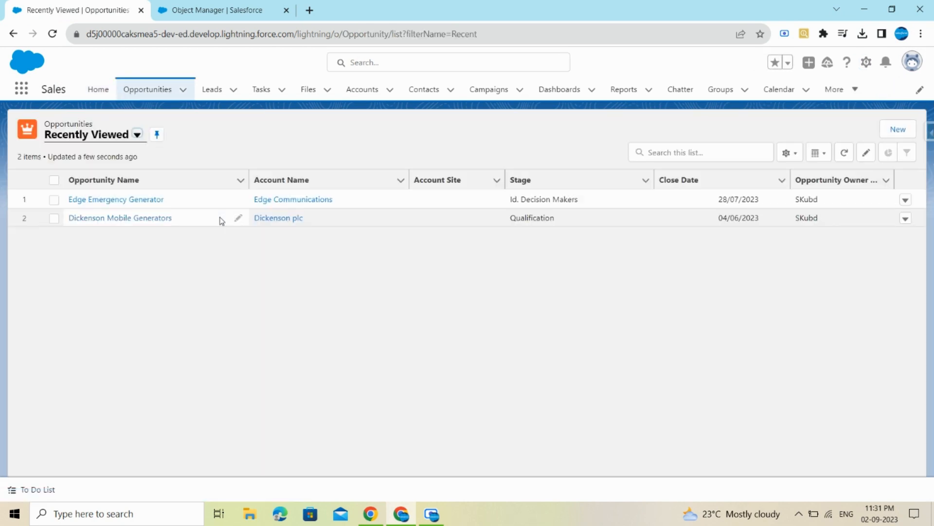
{"action": "left_click", "coordinate": [135, 200]}
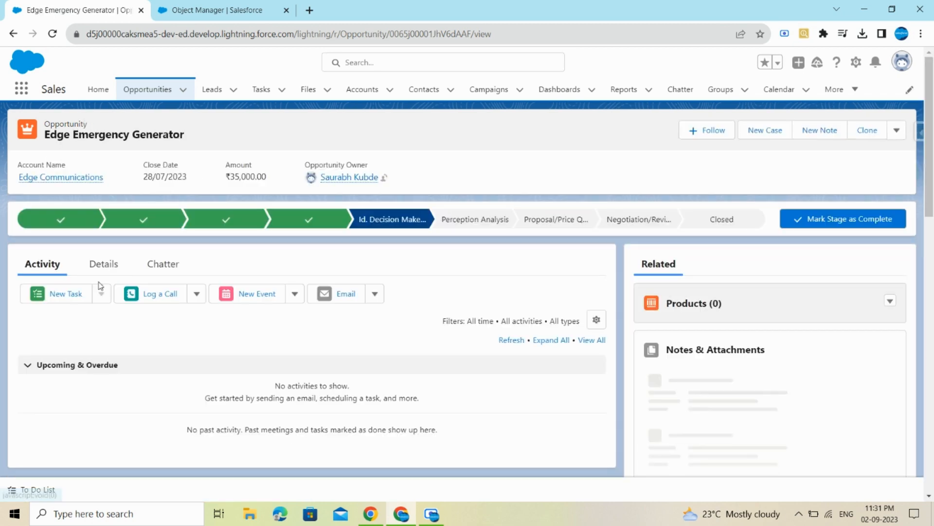
{"action": "left_click", "coordinate": [98, 268]}
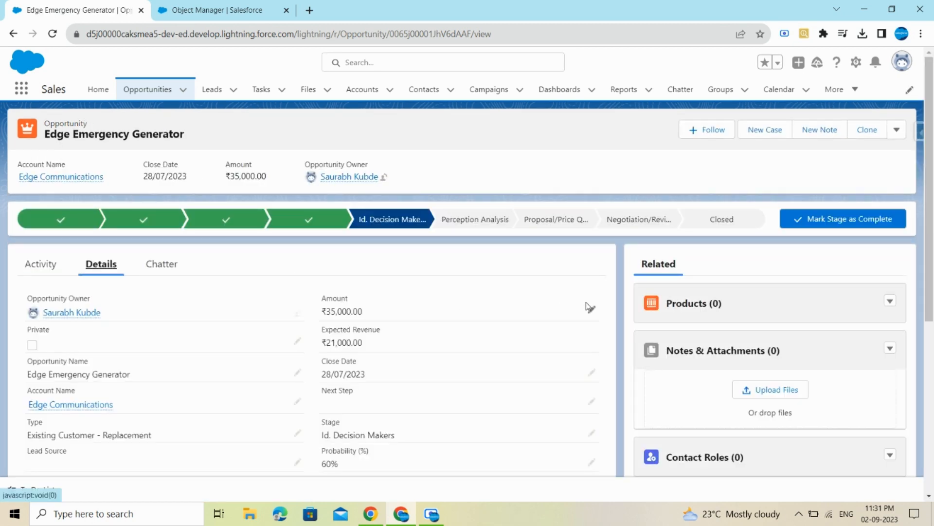
Test the validation rule by setting the Edge Emergency Generator opportunity's Amount to 2, trying to save, and reviewing the error message
{"action": "double_click", "coordinate": [506, 314]}
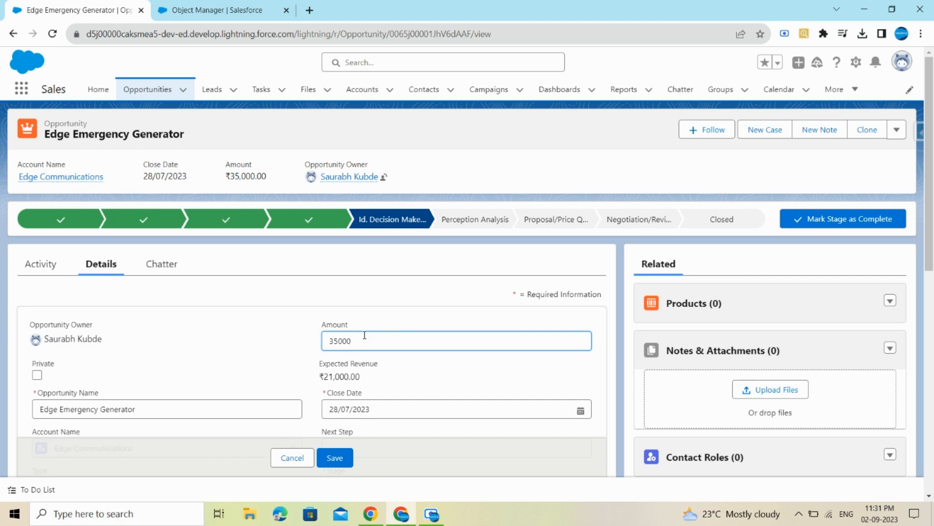
{"action": "type", "text": "2"}
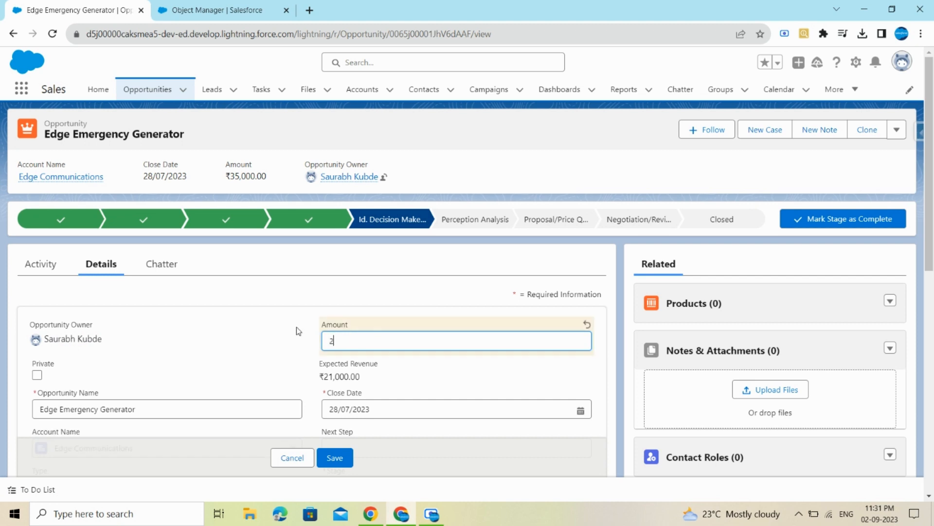
{"action": "left_click", "coordinate": [346, 457]}
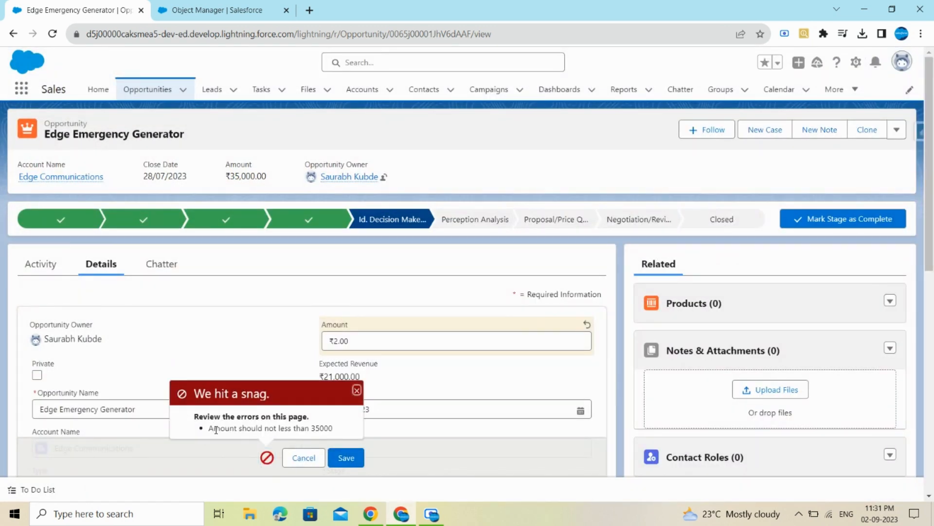
{"action": "left_click_drag", "start_coordinate": [210, 427], "coordinate": [338, 437]}
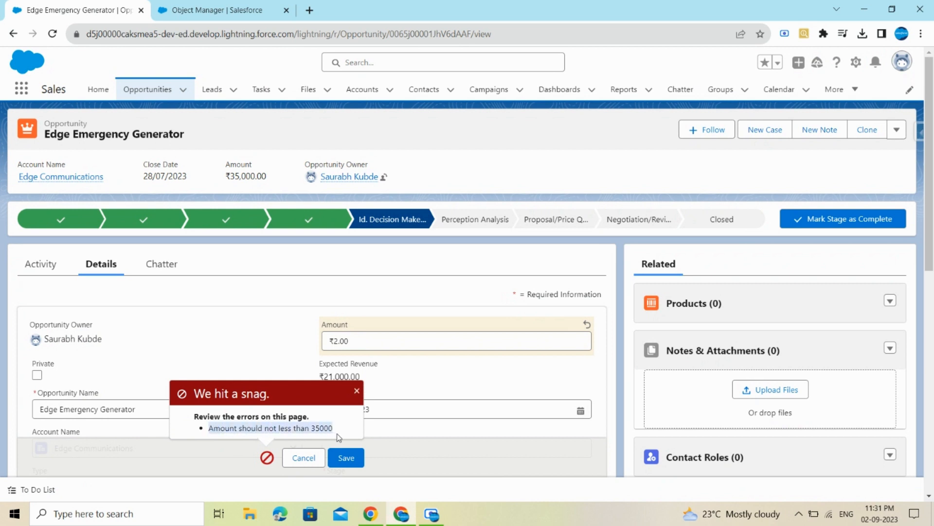
Return to the validation rule in Setup, change its error location to the Amount field, save it, and check the saved location
{"action": "left_click", "coordinate": [205, 14]}
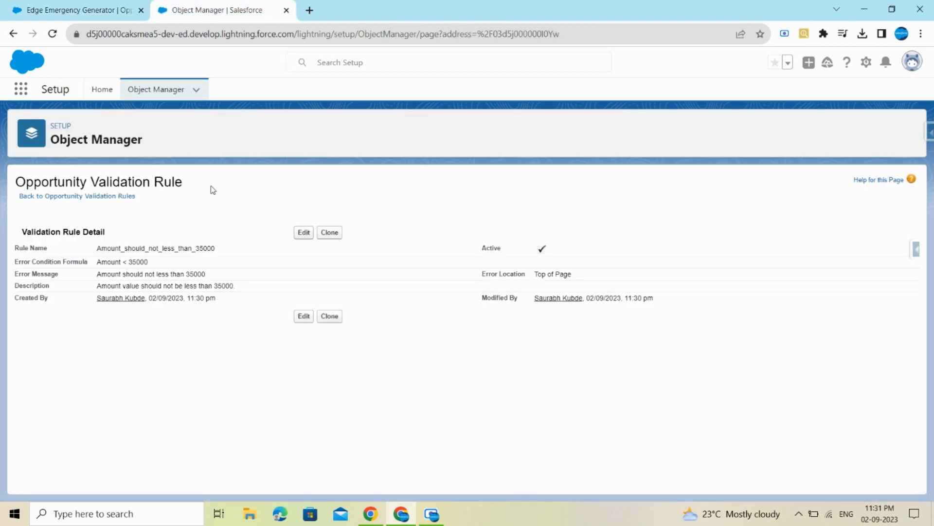
{"action": "left_click", "coordinate": [303, 232]}
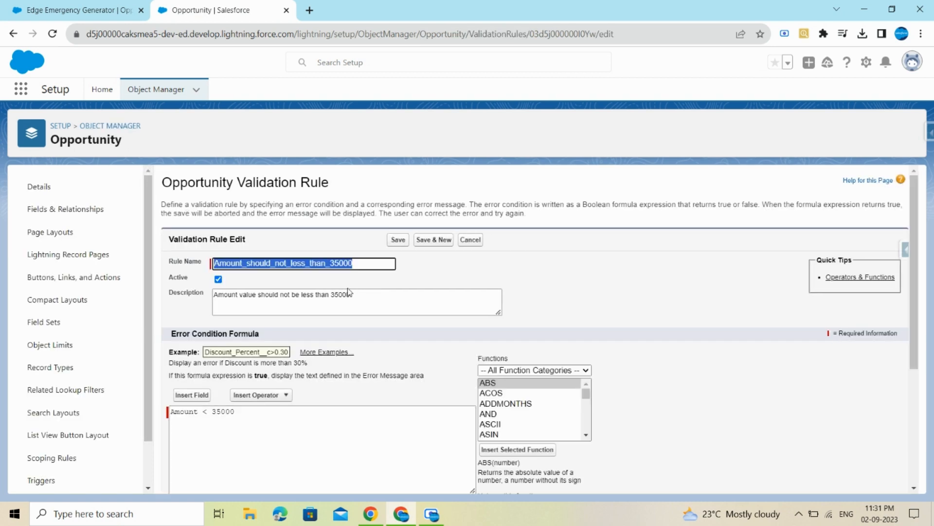
{"action": "scroll", "coordinate": [360, 306], "scroll_direction": "down", "scroll_amount": 4}
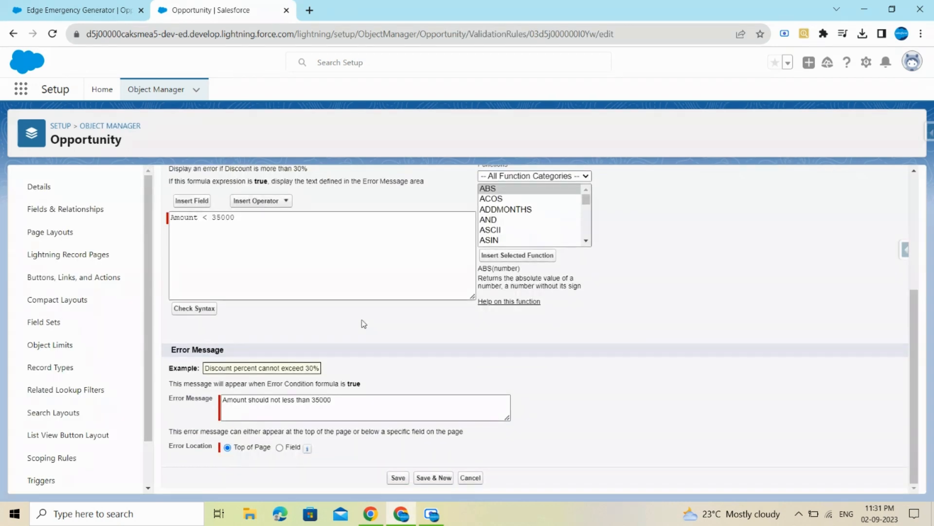
{"action": "left_click", "coordinate": [280, 447]}
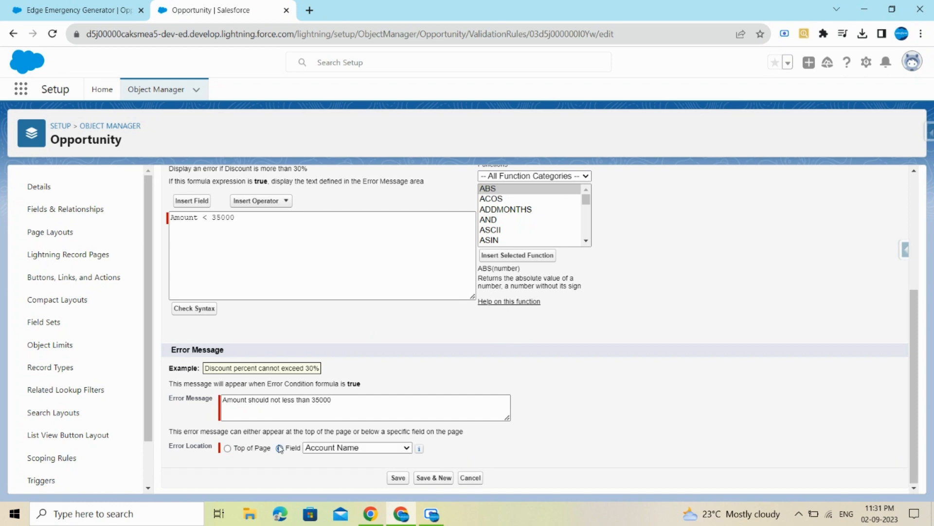
{"action": "left_click", "coordinate": [340, 447]}
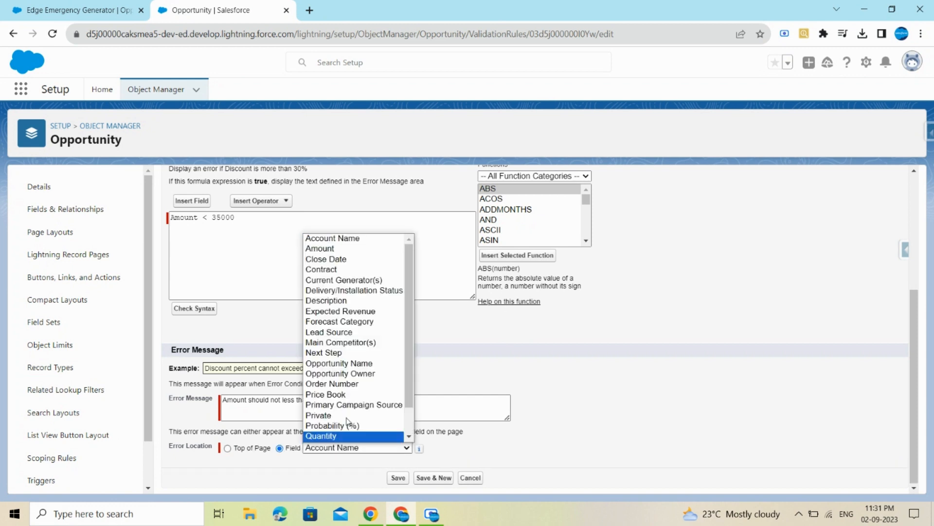
{"action": "left_click", "coordinate": [346, 250]}
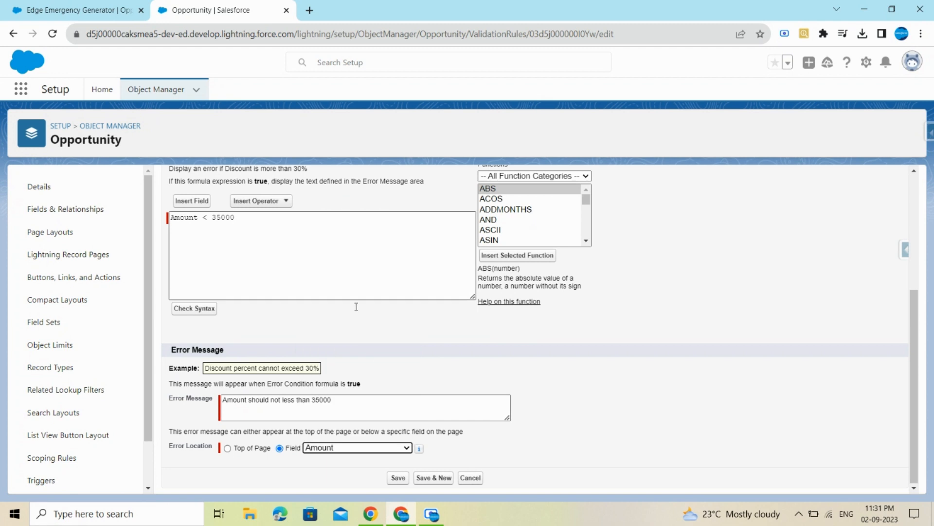
{"action": "left_click", "coordinate": [395, 477]}
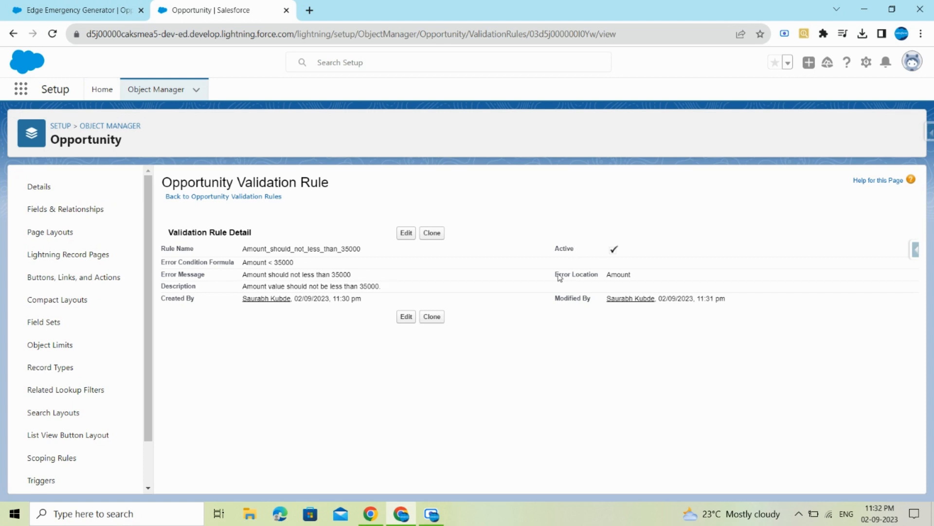
{"action": "left_click_drag", "start_coordinate": [559, 276], "coordinate": [630, 275]}
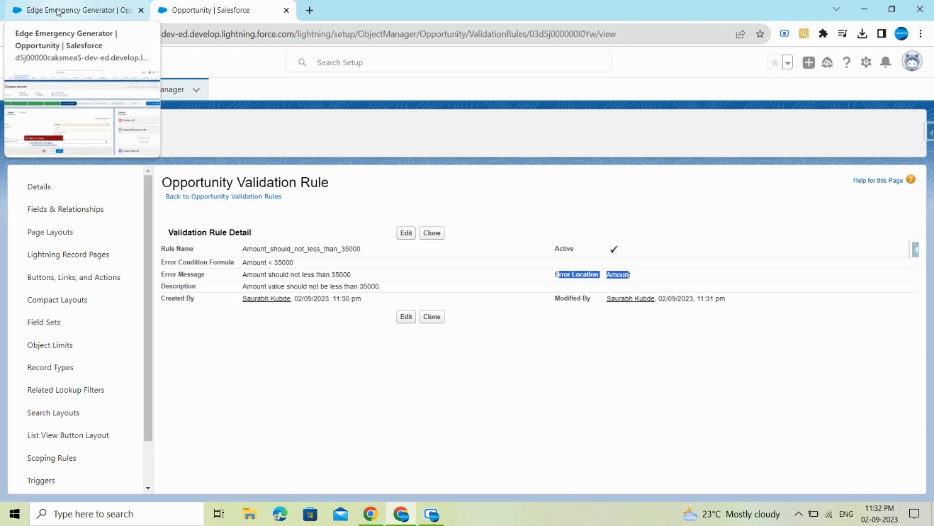
Return to the Edge Emergency Generator opportunity, dismiss the old error, try saving the Amount of 2 again, and follow the error's field link
{"action": "left_click", "coordinate": [77, 8]}
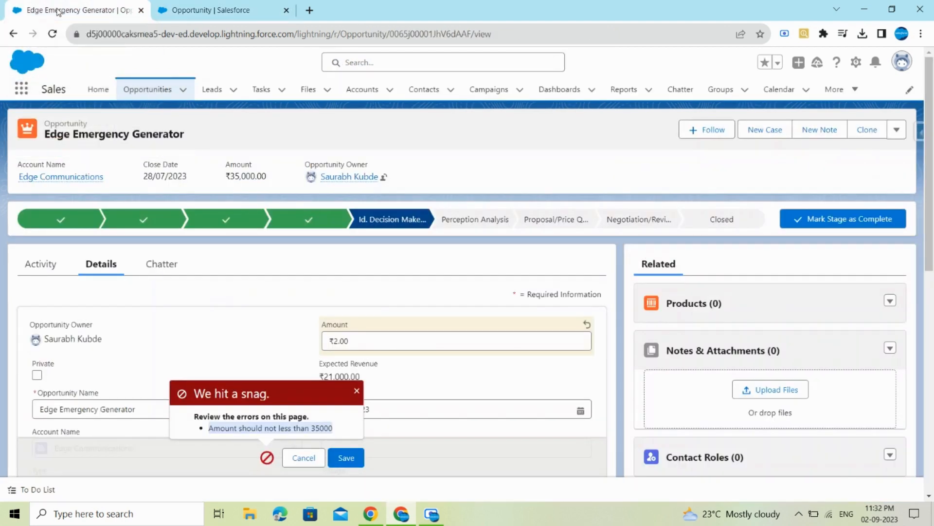
{"action": "left_click", "coordinate": [356, 390]}
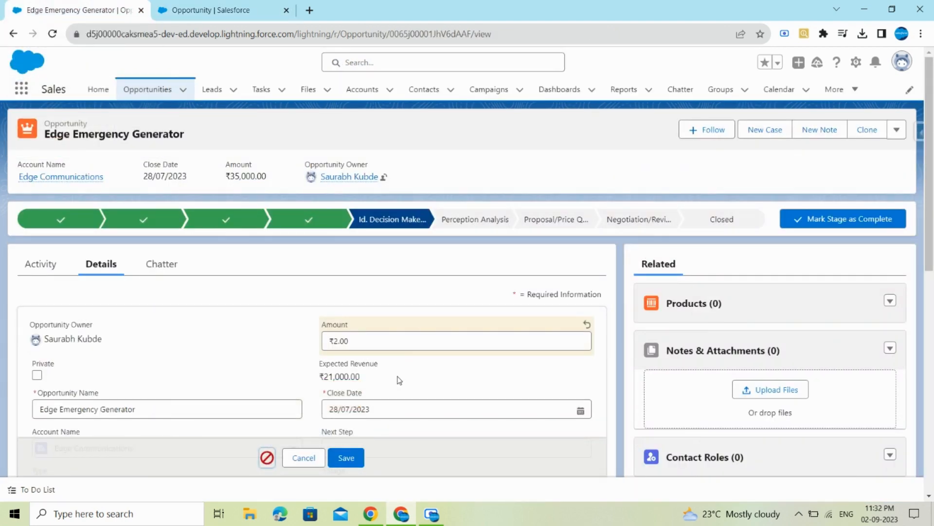
{"action": "left_click", "coordinate": [346, 460]}
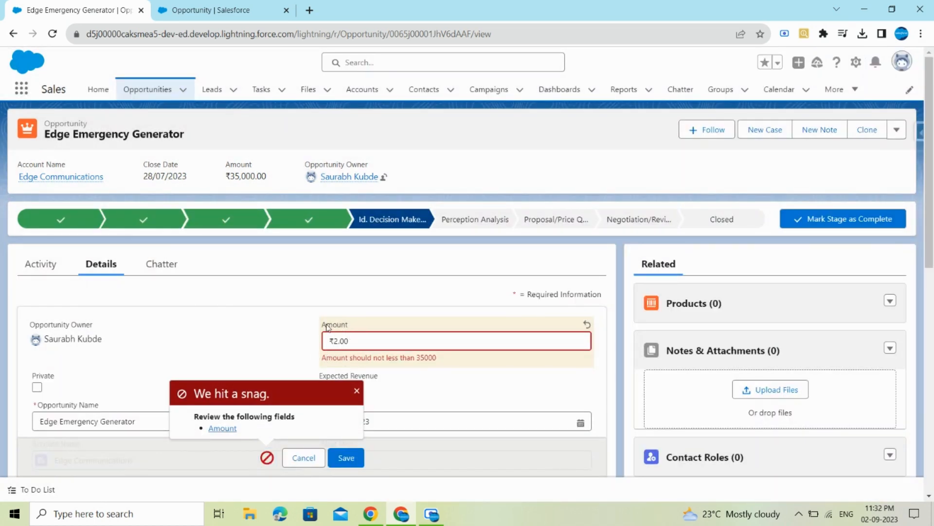
{"action": "left_click_drag", "start_coordinate": [326, 324], "coordinate": [381, 328]}
{"action": "left_click", "coordinate": [219, 429]}
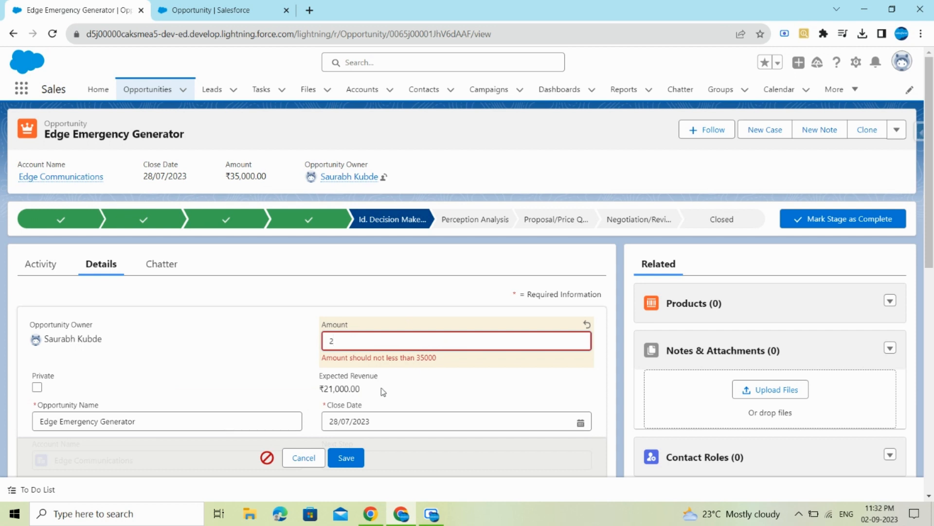
Switch back to the rule's detail page in Setup and return to the list of Opportunity validation rules
{"action": "left_click", "coordinate": [206, 7]}
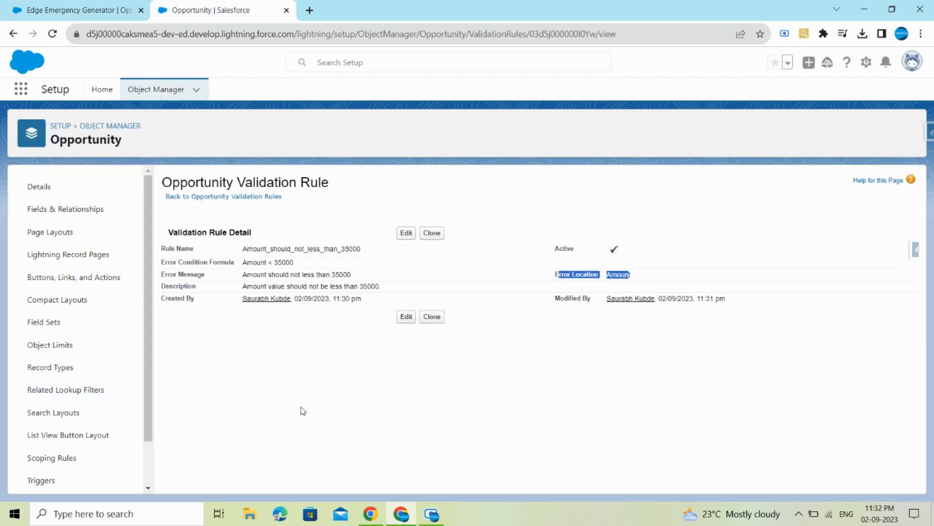
{"action": "left_click", "coordinate": [225, 198]}
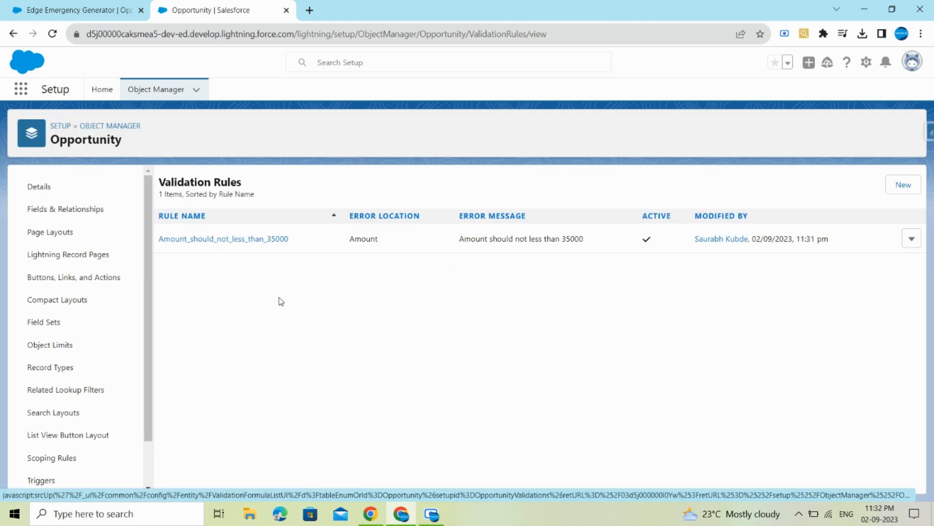